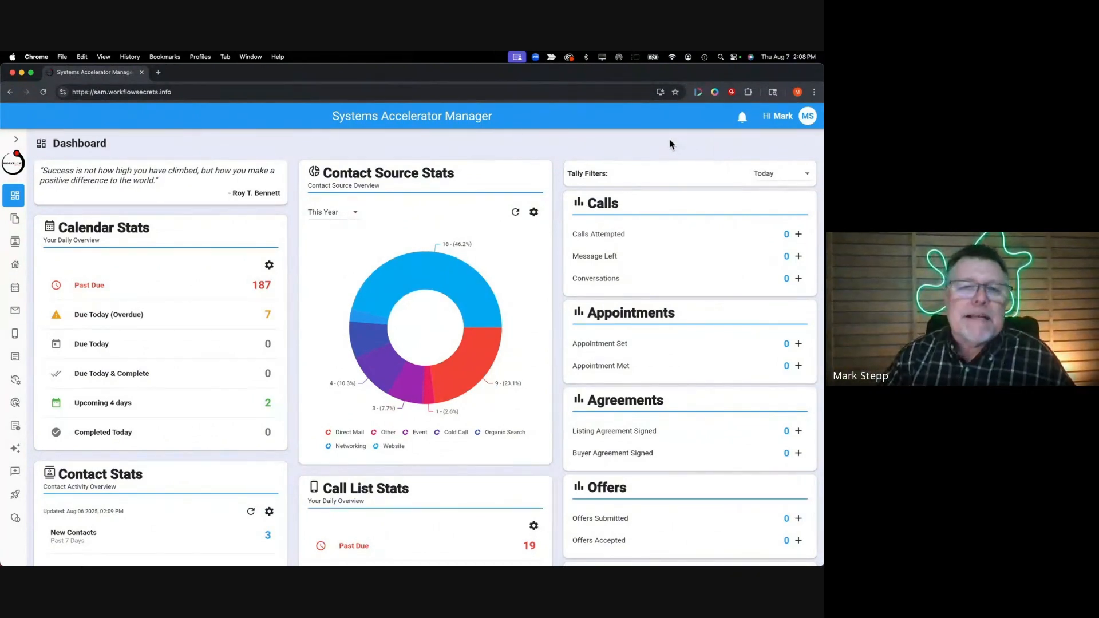
Open the MailChimp settings among the account's integrations and go to the API key field
{"action": "left_click", "coordinate": [808, 118]}
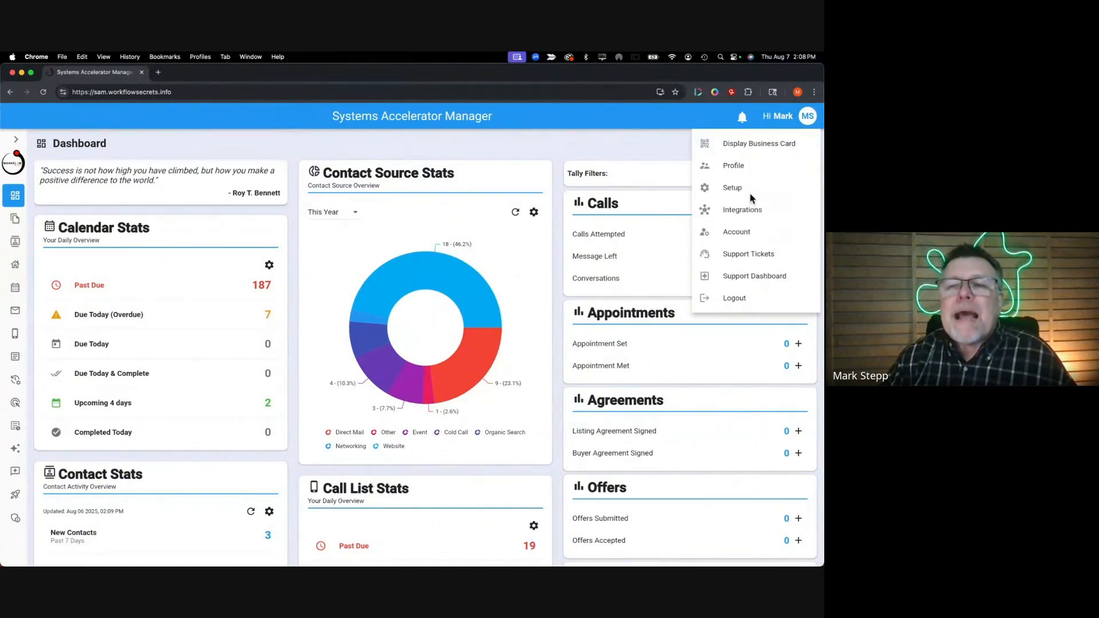
{"action": "left_click", "coordinate": [742, 210]}
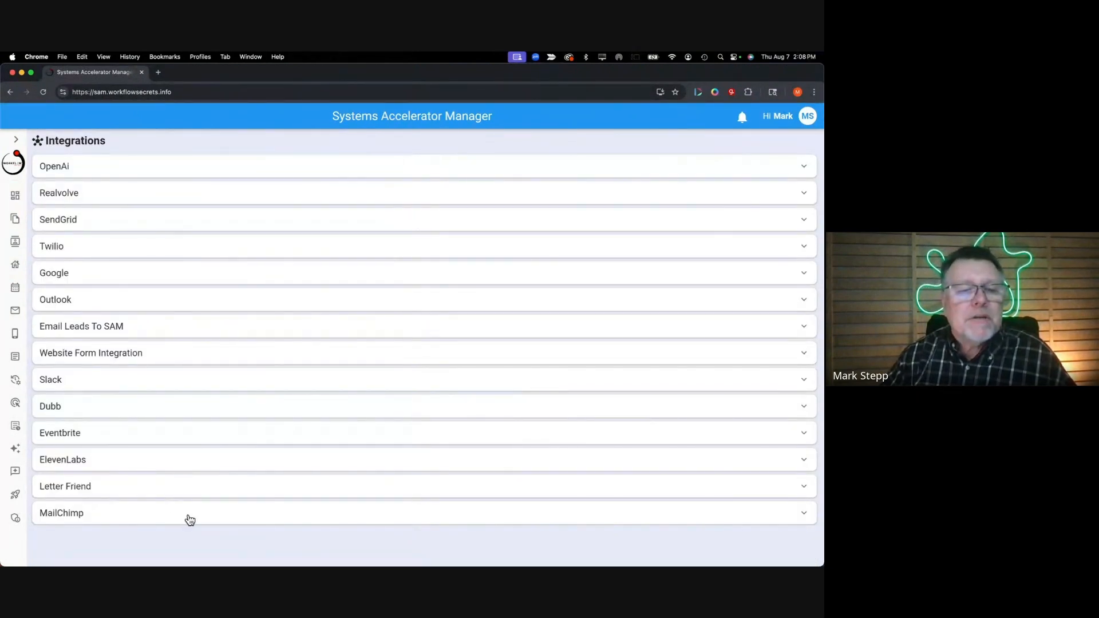
{"action": "left_click", "coordinate": [158, 518]}
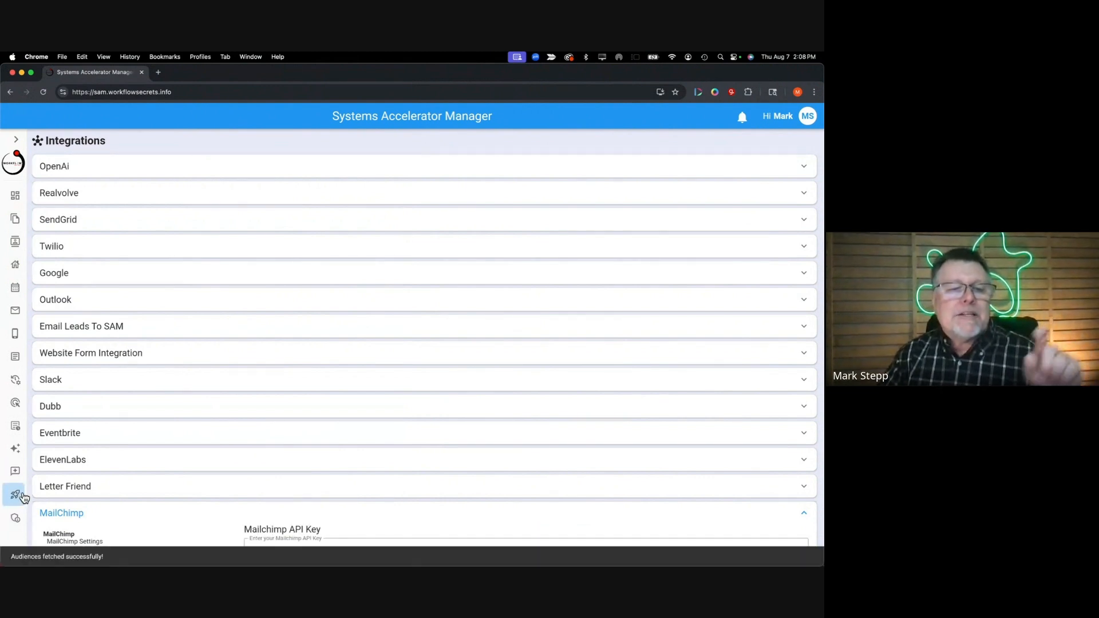
{"action": "scroll", "coordinate": [312, 449], "scroll_direction": "down", "scroll_amount": 3}
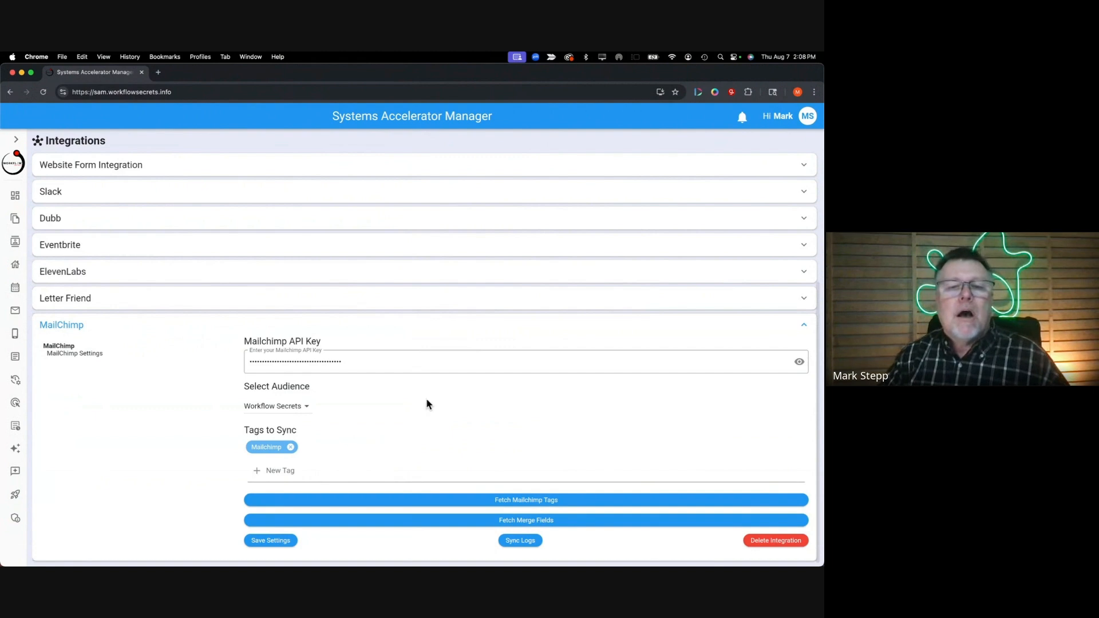
{"action": "left_click", "coordinate": [254, 361]}
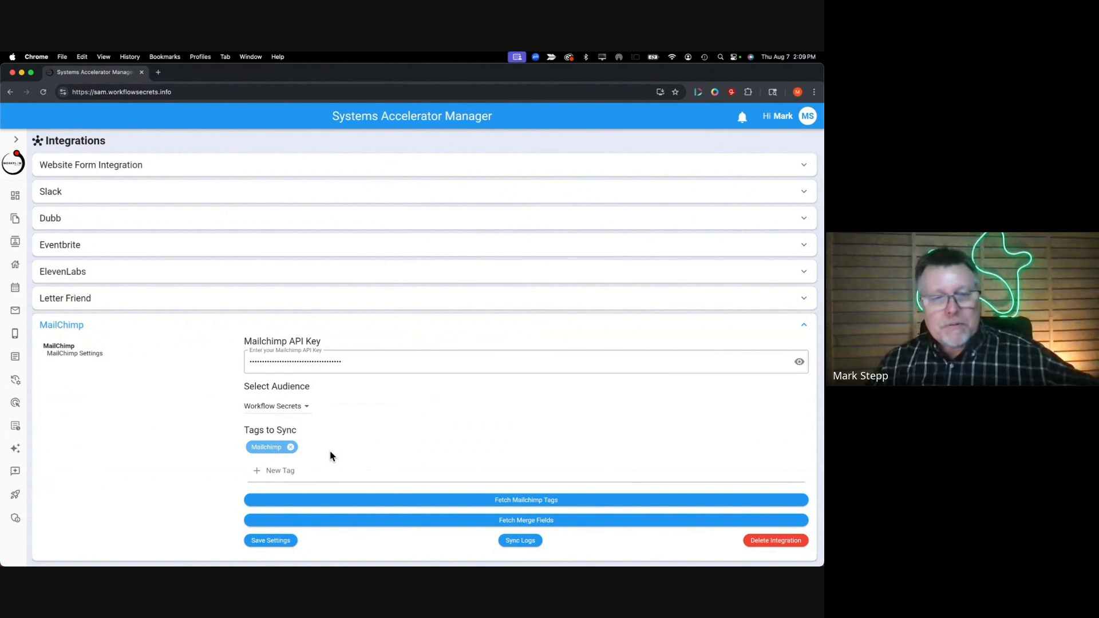
Fetch the Mailchimp tags for the Workflow Secrets audience
{"action": "scroll", "coordinate": [304, 451], "scroll_direction": "up", "scroll_amount": 1}
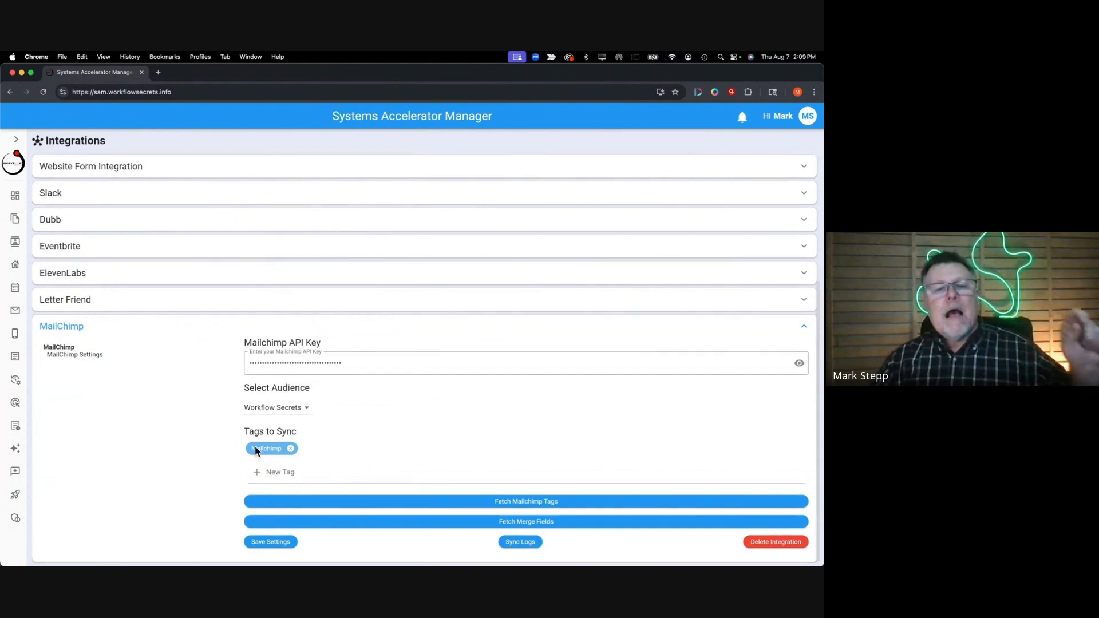
{"action": "scroll", "coordinate": [303, 455], "scroll_direction": "up", "scroll_amount": 1}
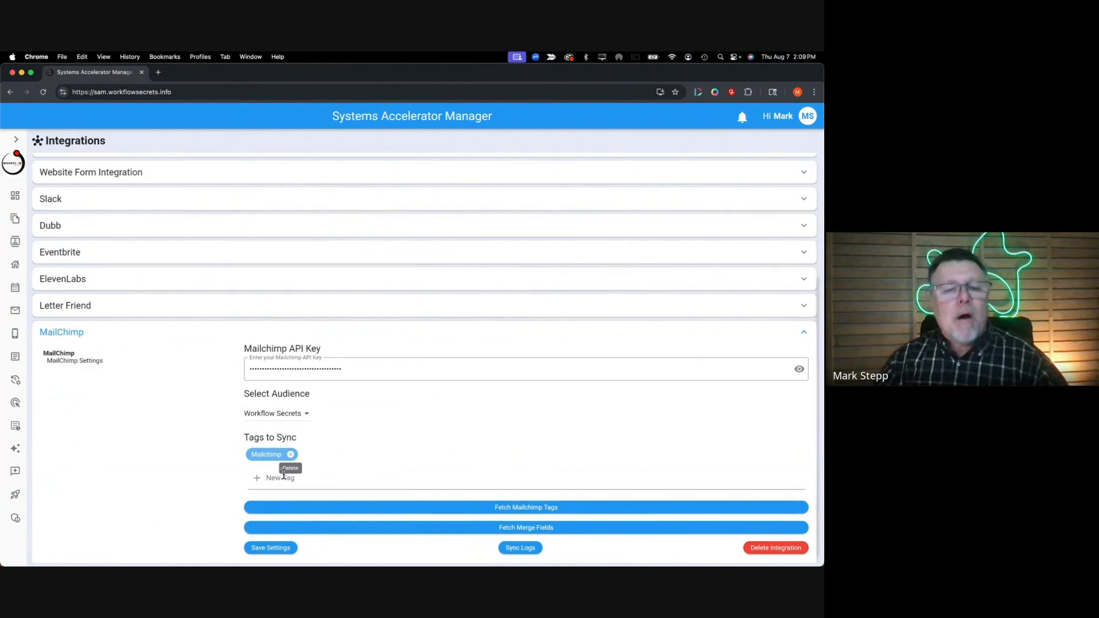
{"action": "scroll", "coordinate": [287, 479], "scroll_direction": "down", "scroll_amount": 1}
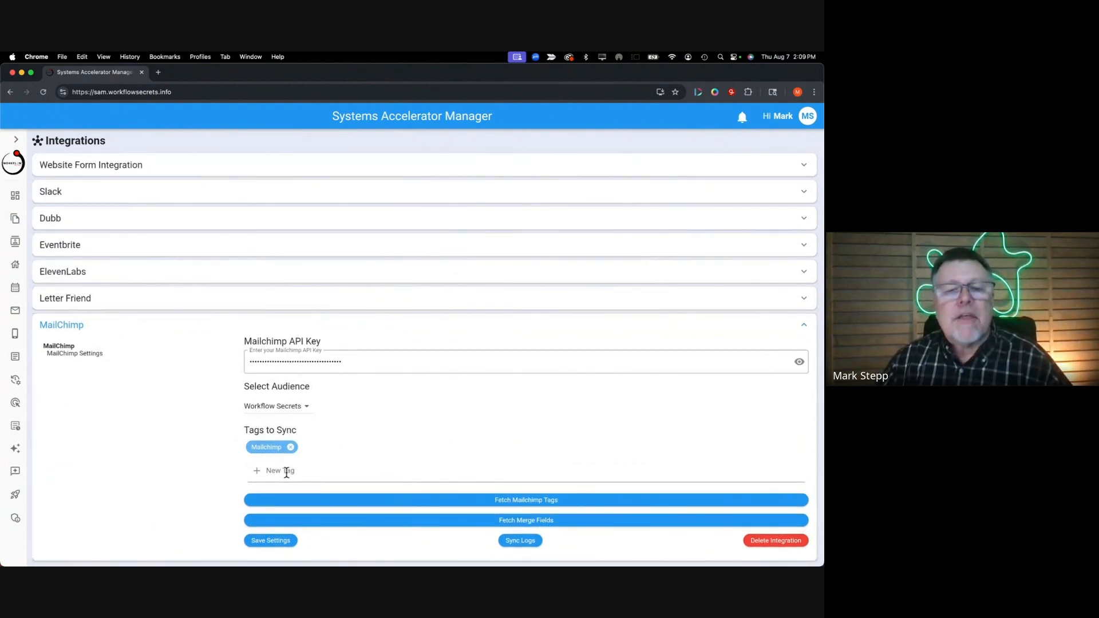
{"action": "left_click", "coordinate": [521, 506]}
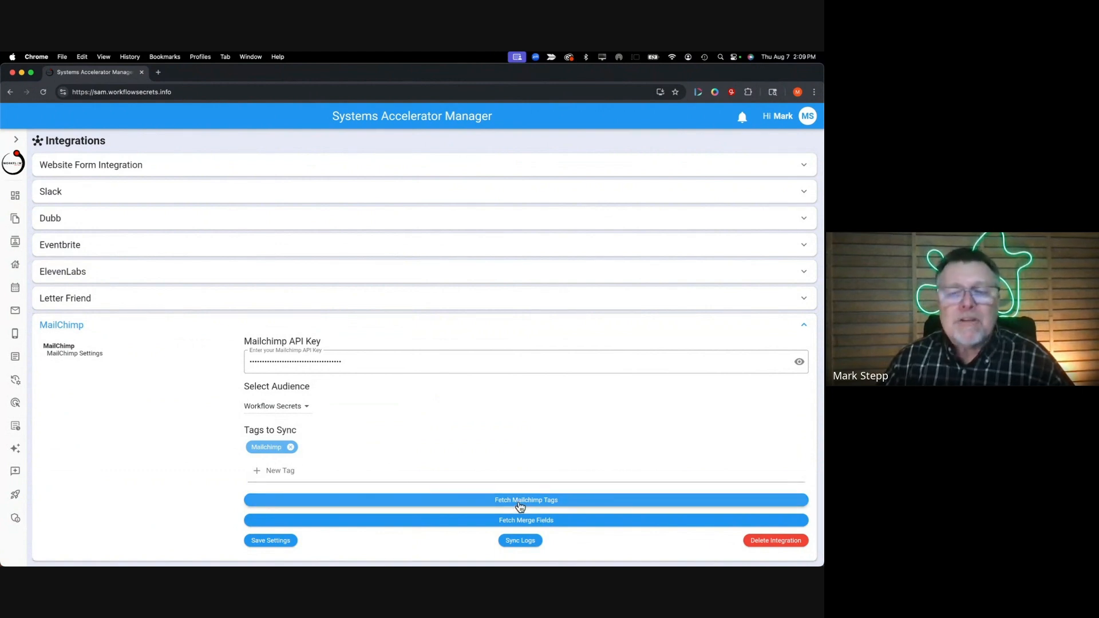
{"action": "left_click", "coordinate": [520, 504]}
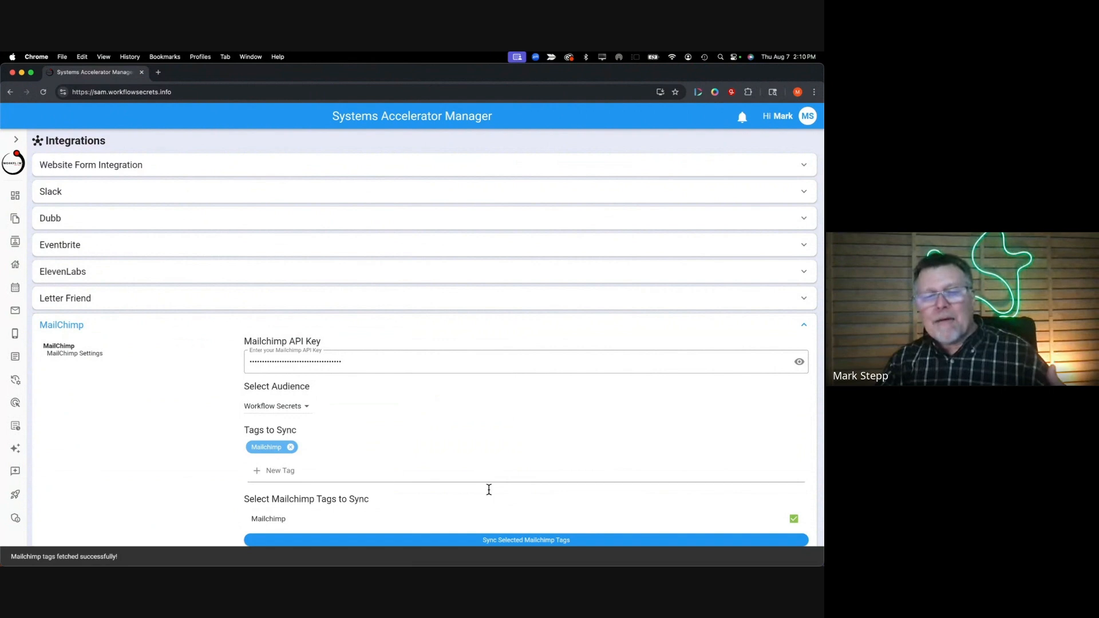
Sync the selected Mailchimp tag
{"action": "scroll", "coordinate": [292, 523], "scroll_direction": "down", "scroll_amount": 1}
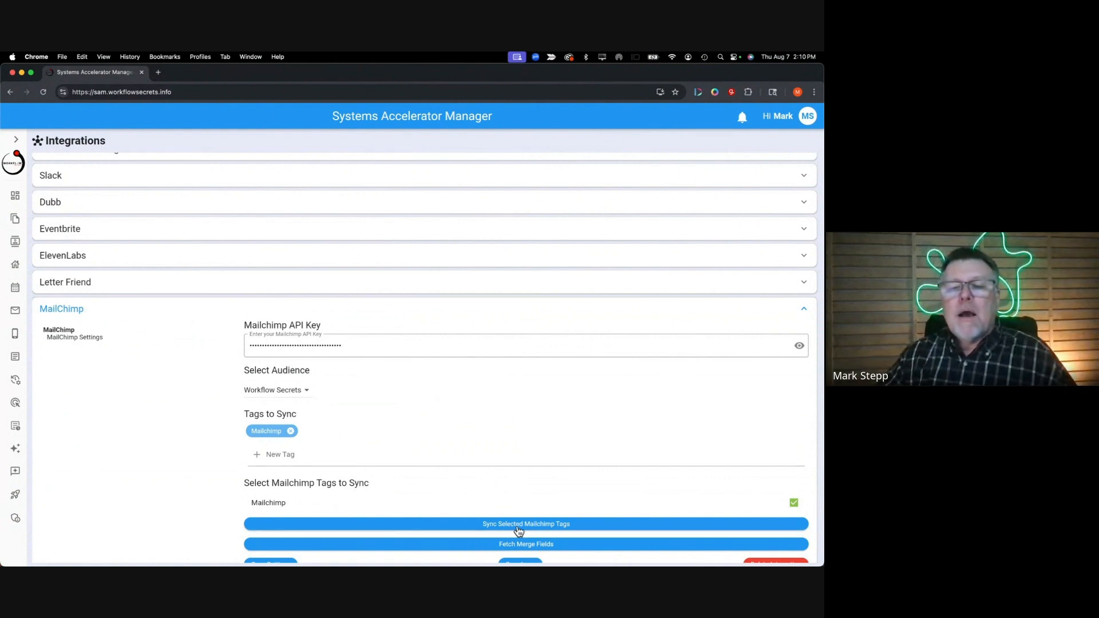
{"action": "scroll", "coordinate": [435, 498], "scroll_direction": "down", "scroll_amount": 2}
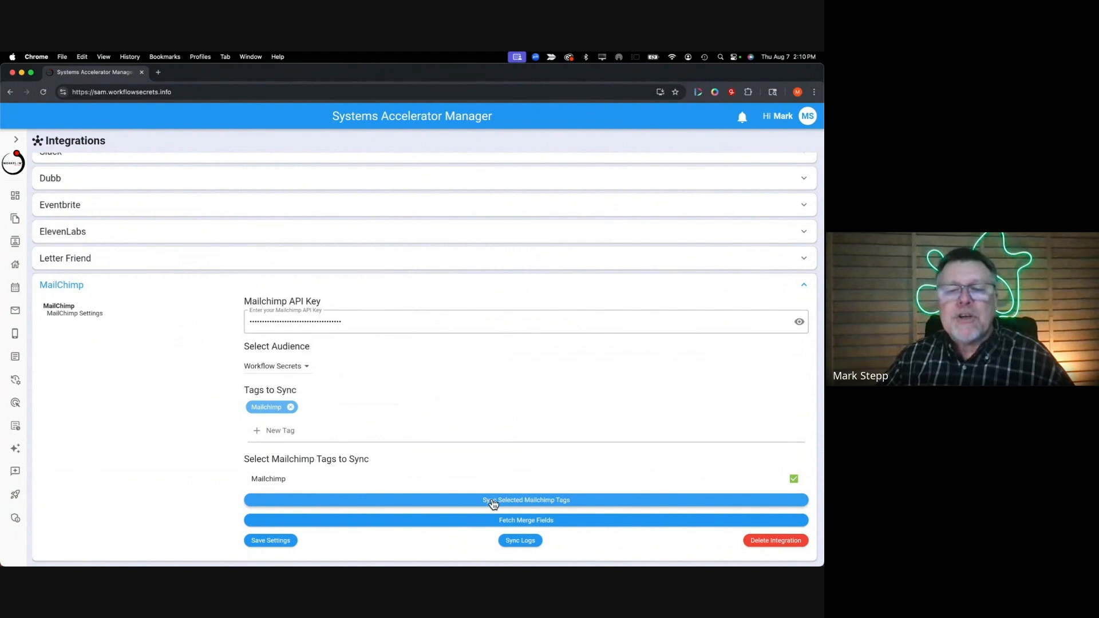
{"action": "left_click", "coordinate": [560, 505]}
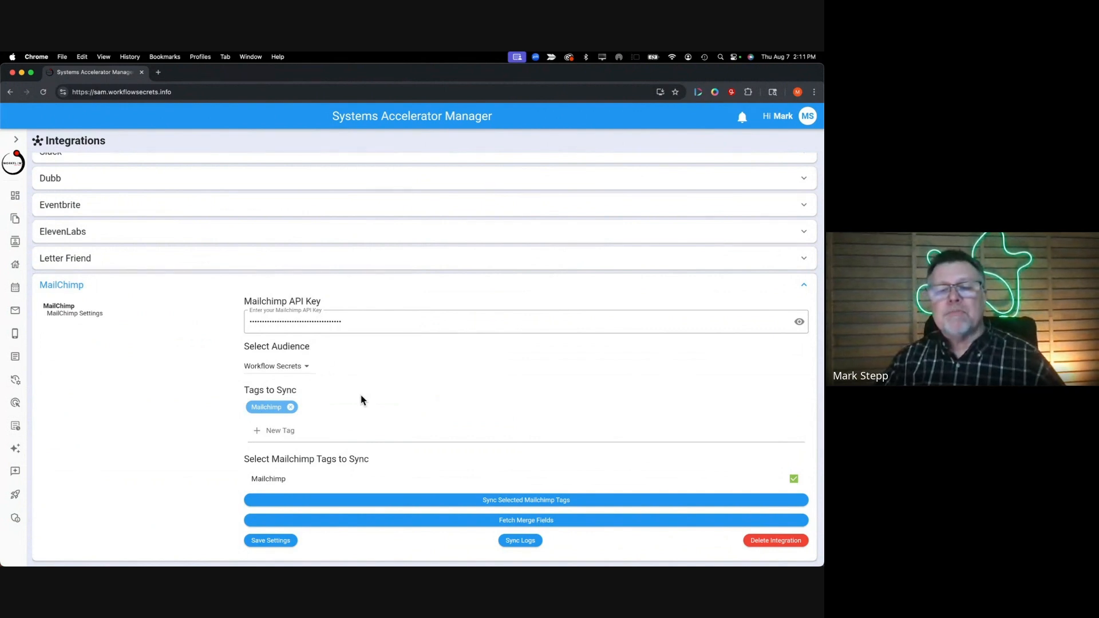
Fetch the Mailchimp merge fields for mapping to SAM fields
{"action": "left_click", "coordinate": [485, 521]}
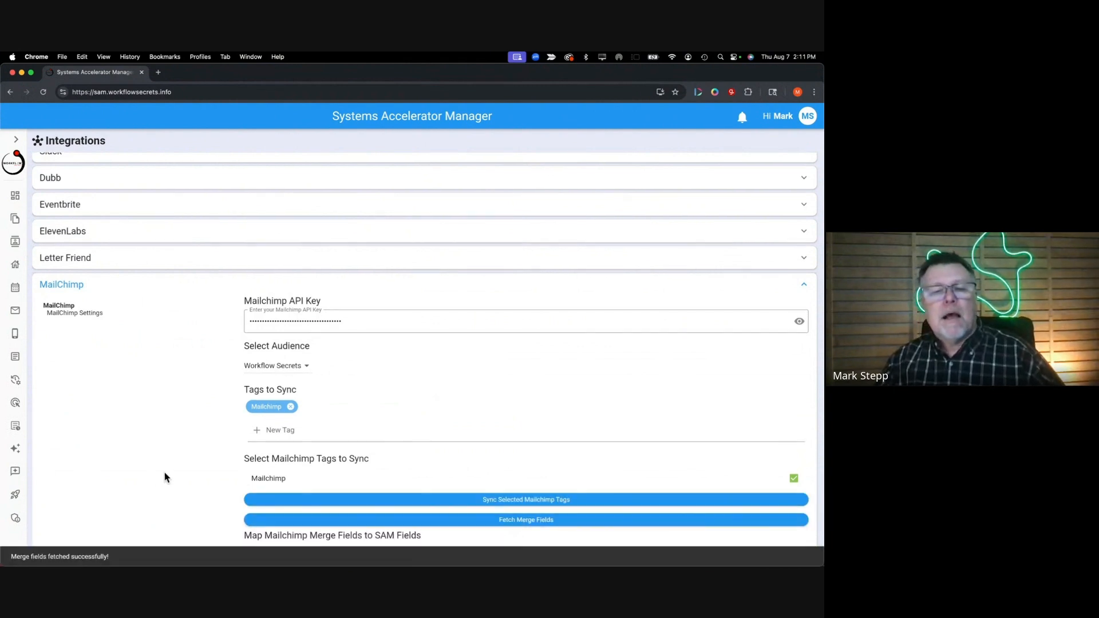
{"action": "scroll", "coordinate": [229, 456], "scroll_direction": "down", "scroll_amount": 3}
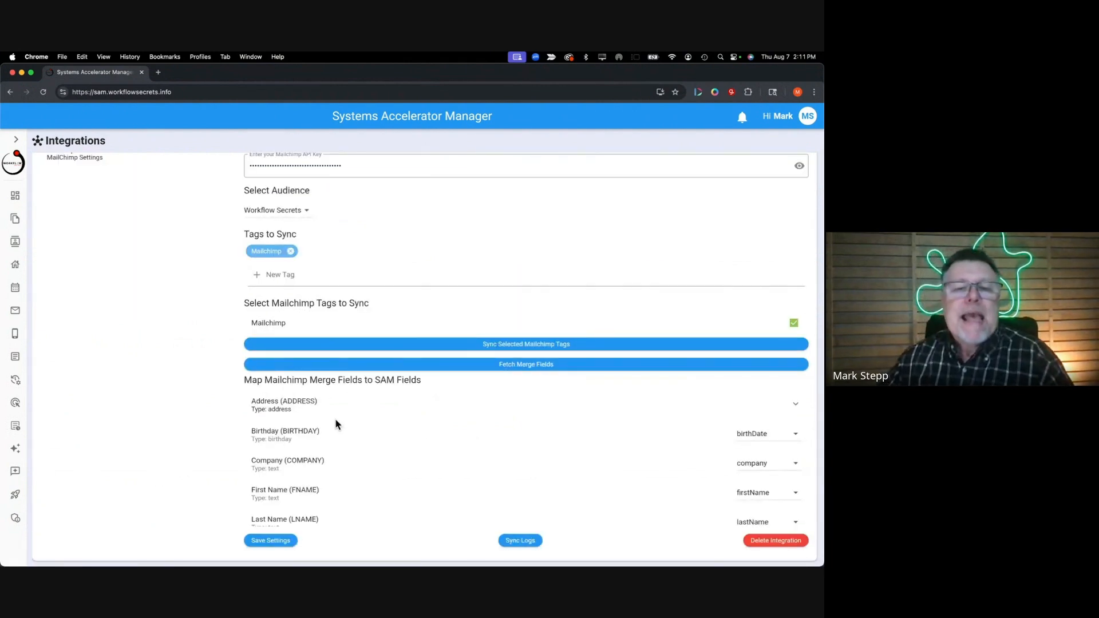
{"action": "scroll", "coordinate": [337, 424], "scroll_direction": "up", "scroll_amount": 1}
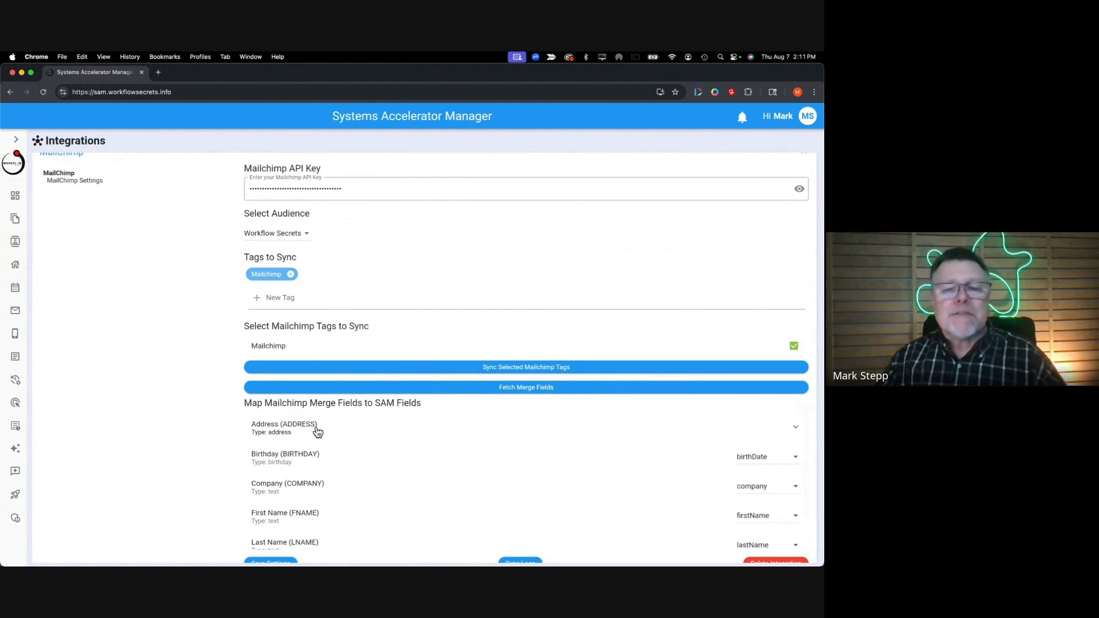
Expand the Address merge field and review how the address, birthday, company, name and phone fields map to SAM fields
{"action": "left_click", "coordinate": [797, 430]}
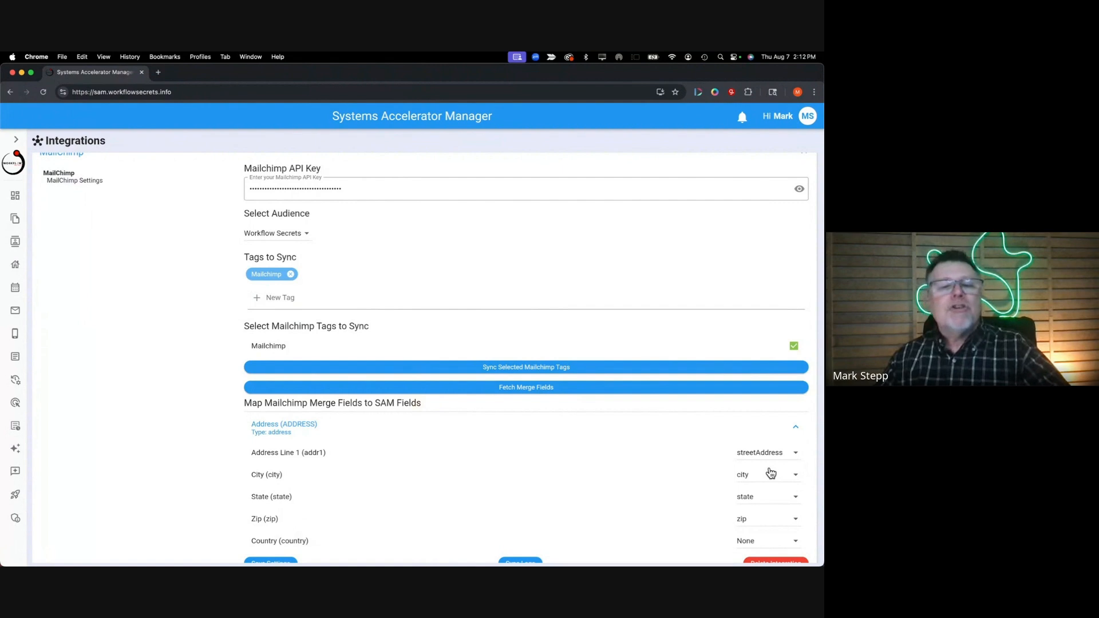
{"action": "scroll", "coordinate": [285, 491], "scroll_direction": "down", "scroll_amount": 1}
{"action": "scroll", "coordinate": [285, 491], "scroll_direction": "up", "scroll_amount": 1}
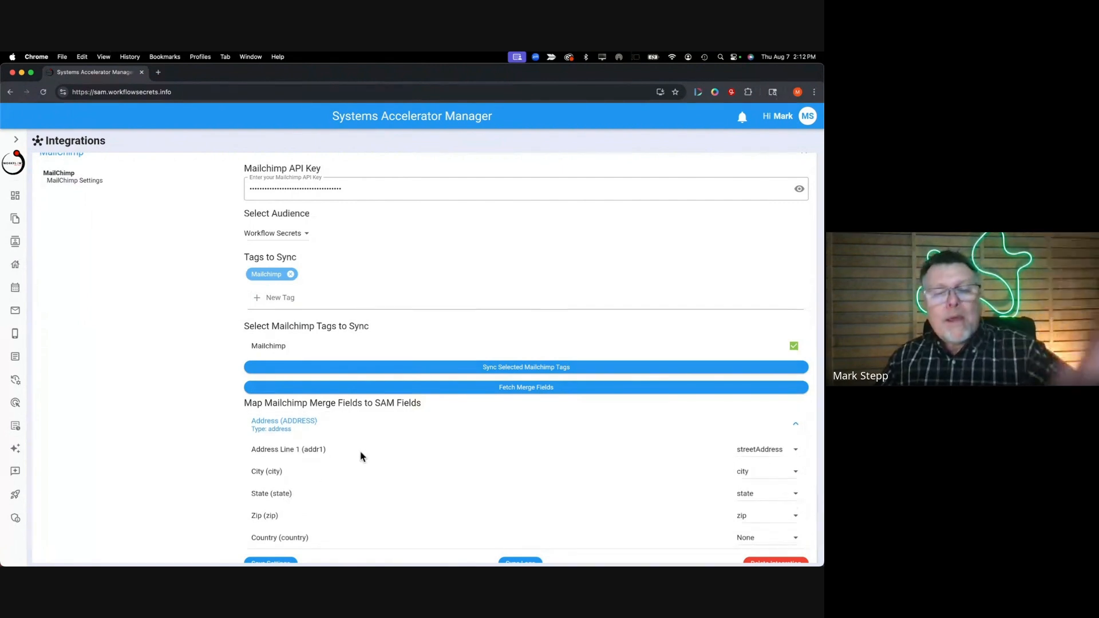
{"action": "scroll", "coordinate": [381, 495], "scroll_direction": "up", "scroll_amount": 1}
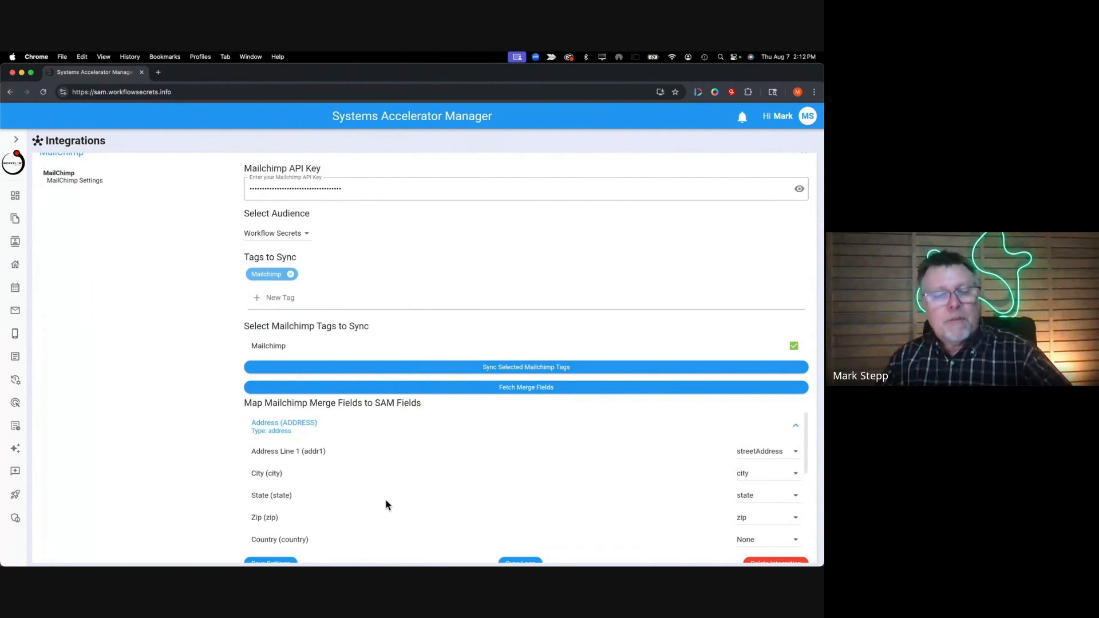
{"action": "scroll", "coordinate": [387, 505], "scroll_direction": "up", "scroll_amount": 1}
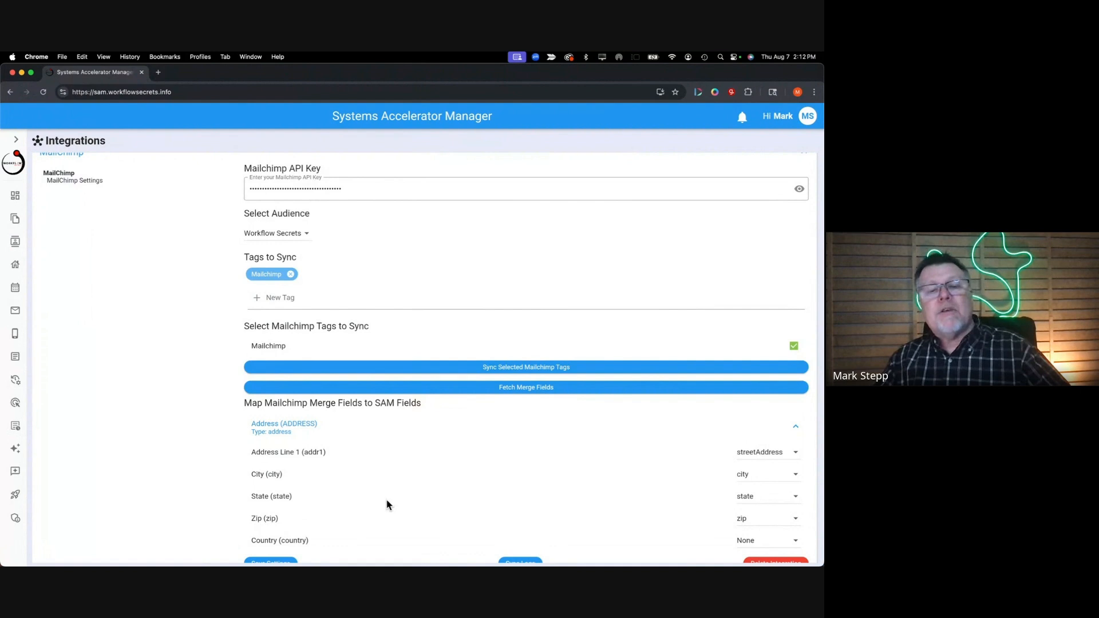
{"action": "scroll", "coordinate": [387, 505], "scroll_direction": "down", "scroll_amount": 1}
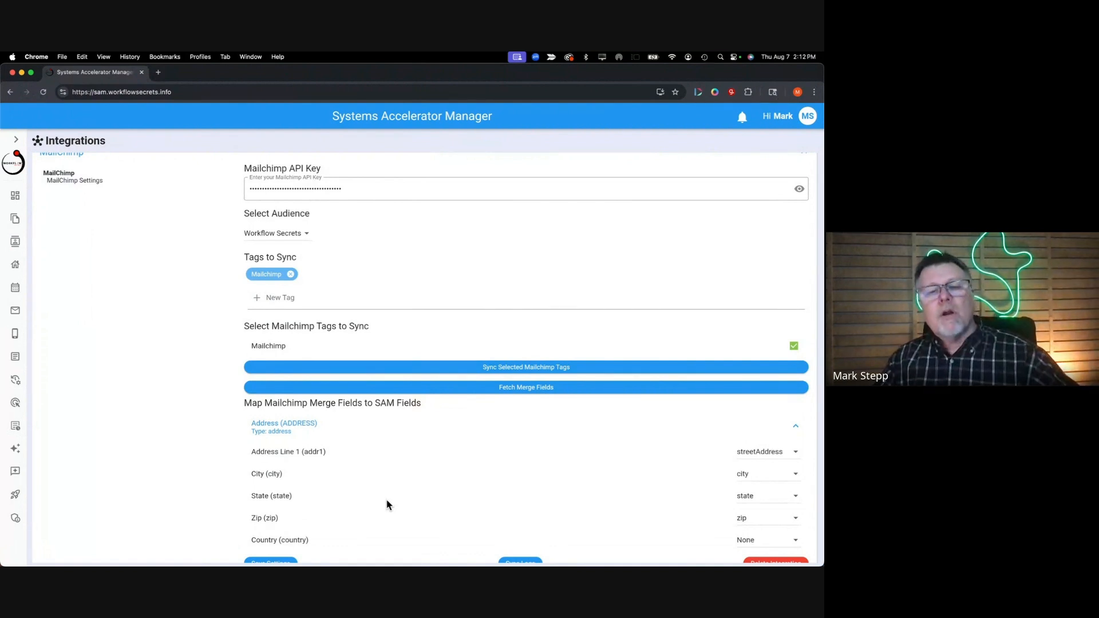
{"action": "scroll", "coordinate": [387, 505], "scroll_direction": "down", "scroll_amount": 4}
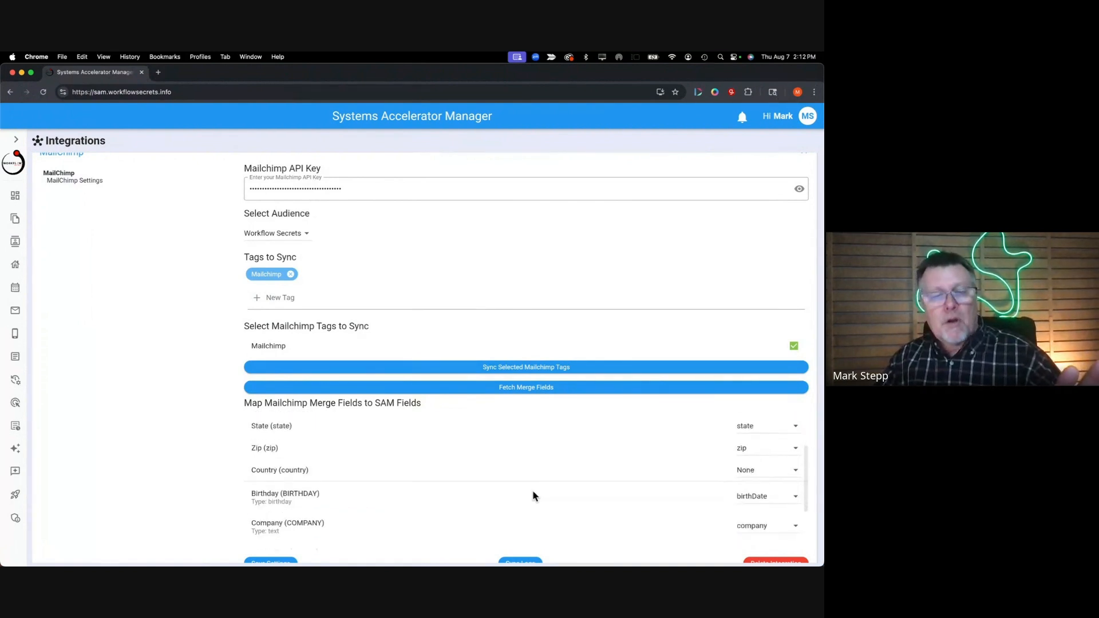
{"action": "scroll", "coordinate": [532, 496], "scroll_direction": "down", "scroll_amount": 1}
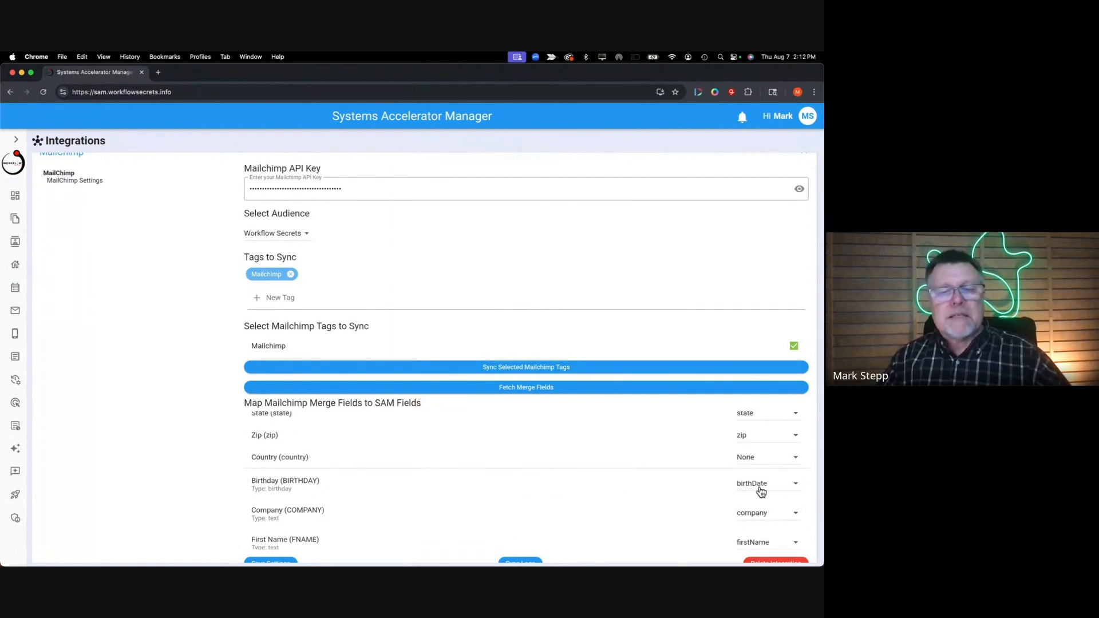
{"action": "scroll", "coordinate": [738, 525], "scroll_direction": "down", "scroll_amount": 4}
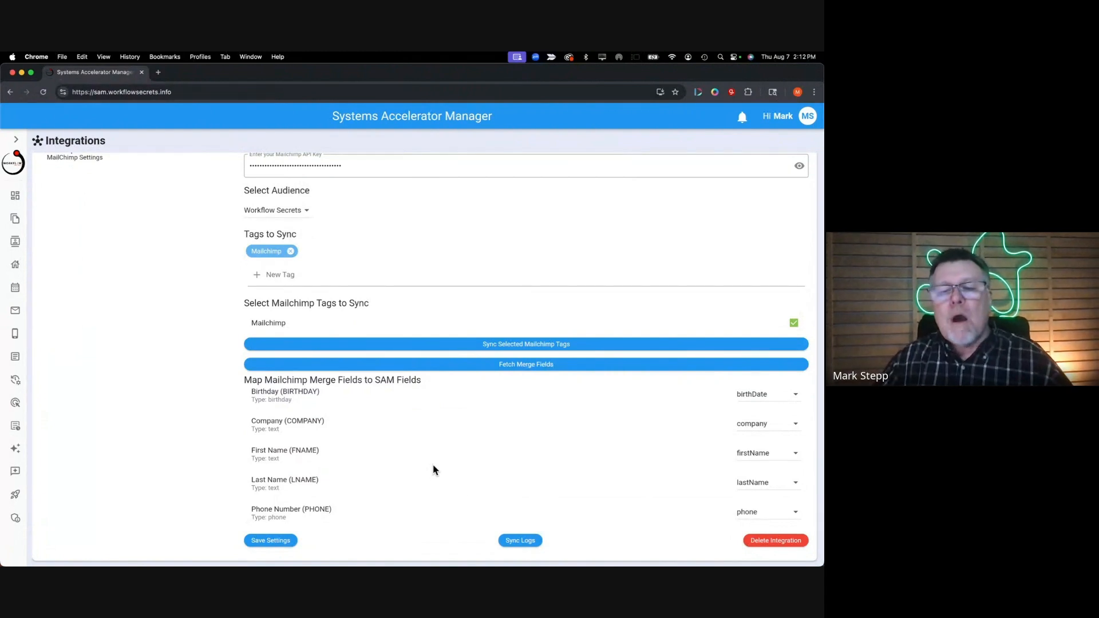
Look through the MailChimp sync logs for contacts that were not synced, and close the logs
{"action": "left_click", "coordinate": [517, 542]}
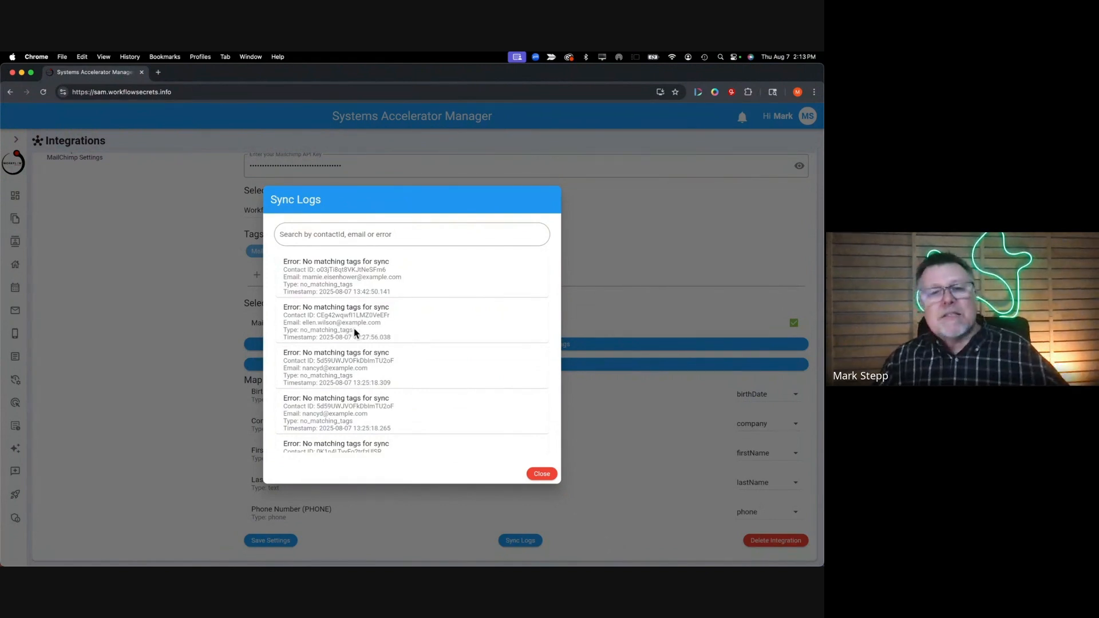
{"action": "scroll", "coordinate": [344, 332], "scroll_direction": "down", "scroll_amount": 5}
{"action": "scroll", "coordinate": [332, 383], "scroll_direction": "down", "scroll_amount": 5}
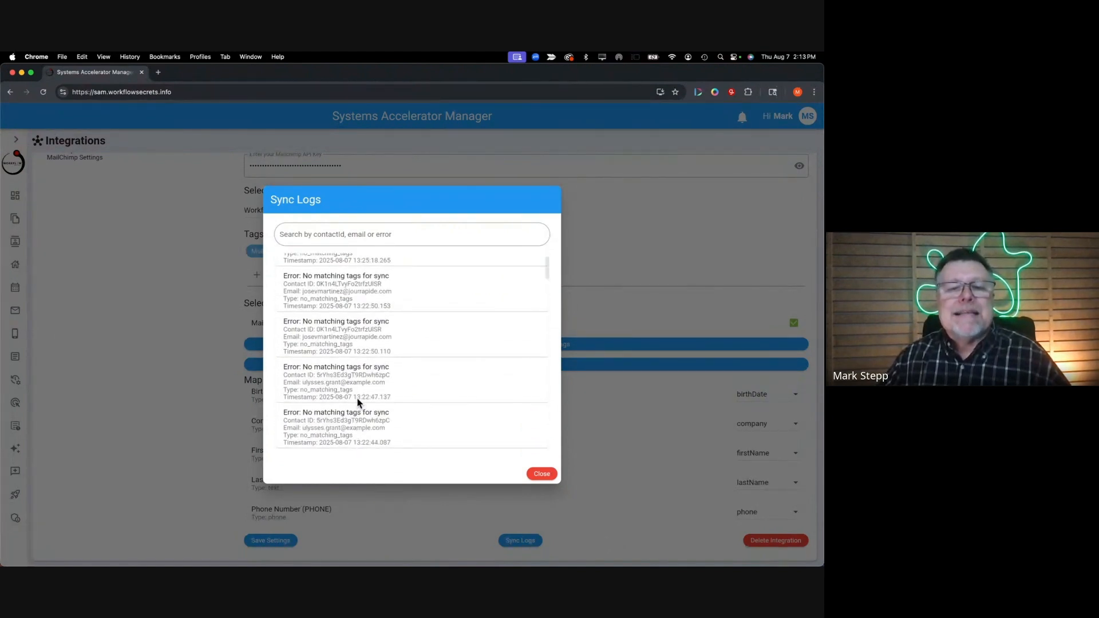
{"action": "left_click", "coordinate": [541, 473]}
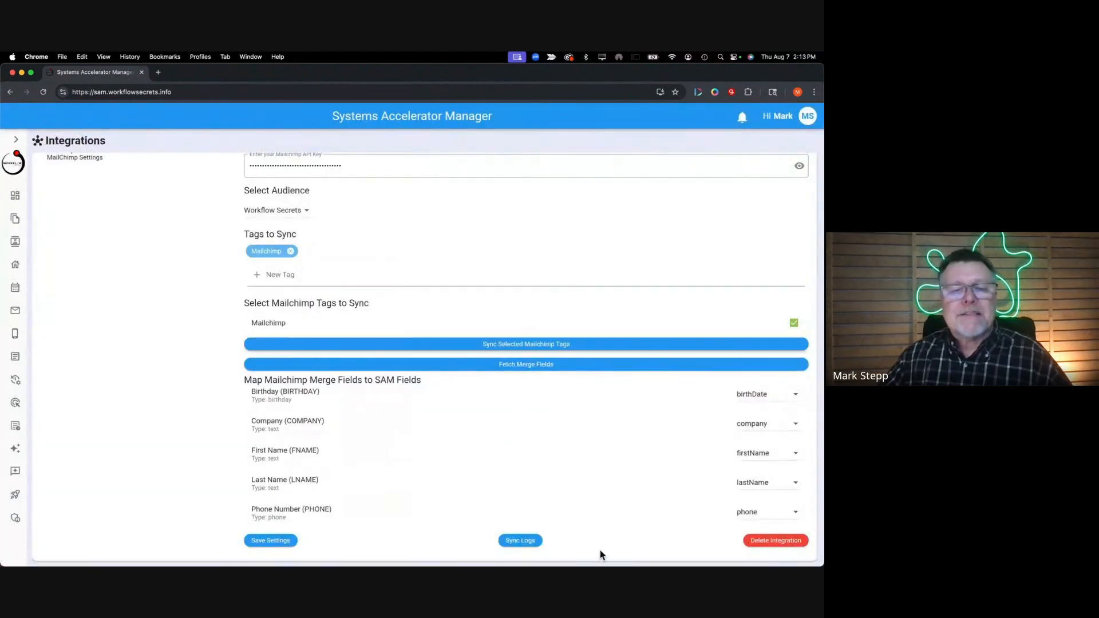
Save the MailChimp integration settings
{"action": "left_click", "coordinate": [267, 541]}
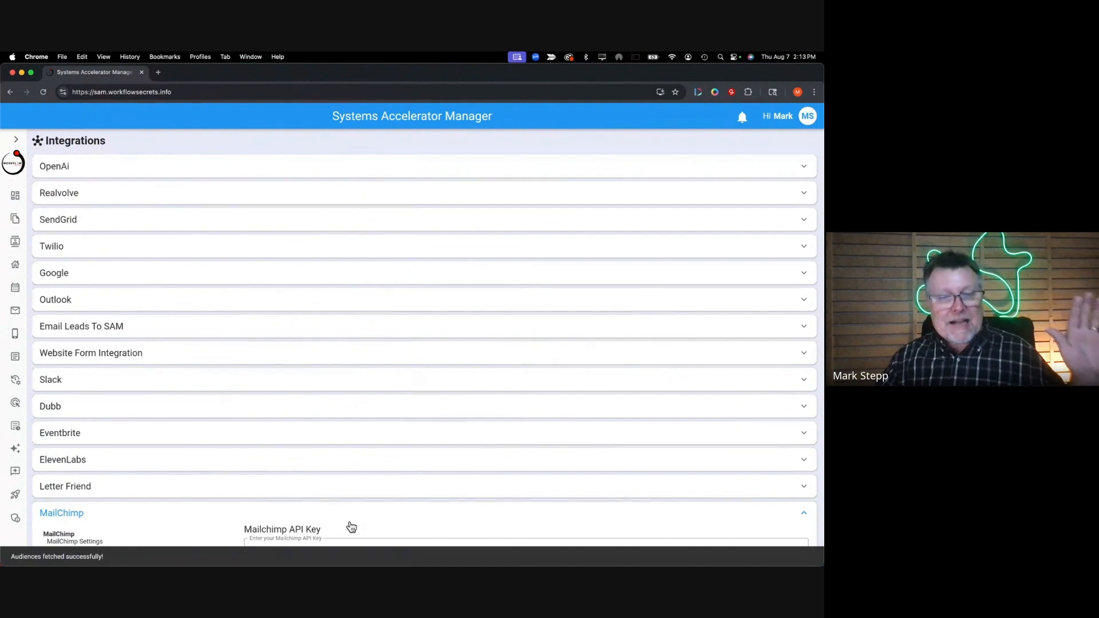
{"action": "scroll", "coordinate": [401, 521], "scroll_direction": "down", "scroll_amount": 3}
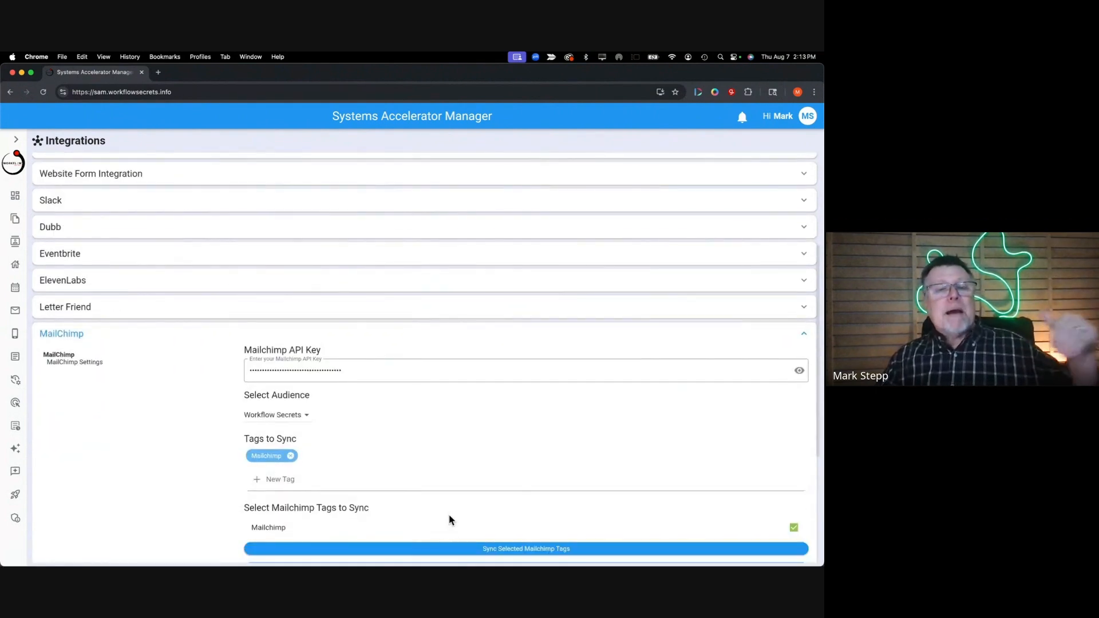
Review the saved MailChimp audience, tags to sync and merge field mappings
{"action": "scroll", "coordinate": [451, 520], "scroll_direction": "down", "scroll_amount": 1}
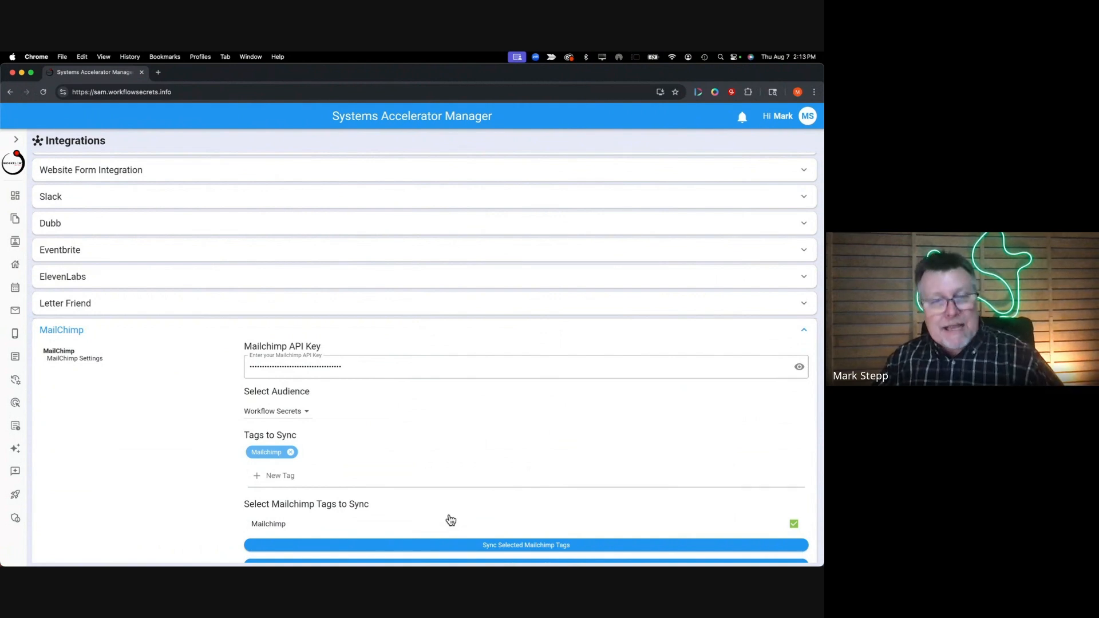
{"action": "scroll", "coordinate": [474, 484], "scroll_direction": "up", "scroll_amount": 1}
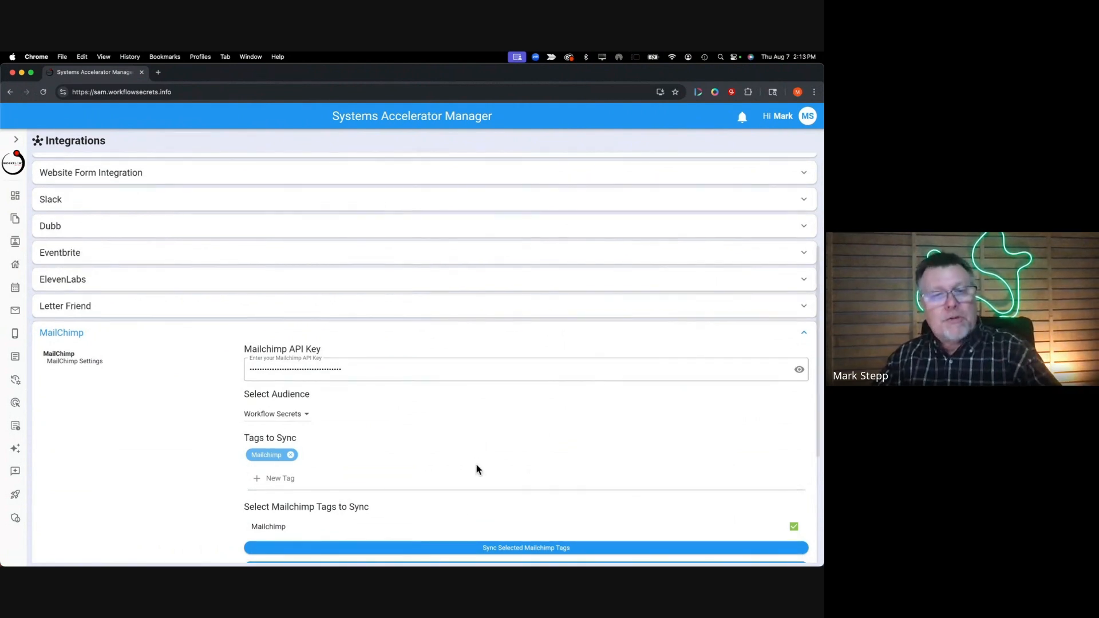
{"action": "scroll", "coordinate": [481, 458], "scroll_direction": "up", "scroll_amount": 1}
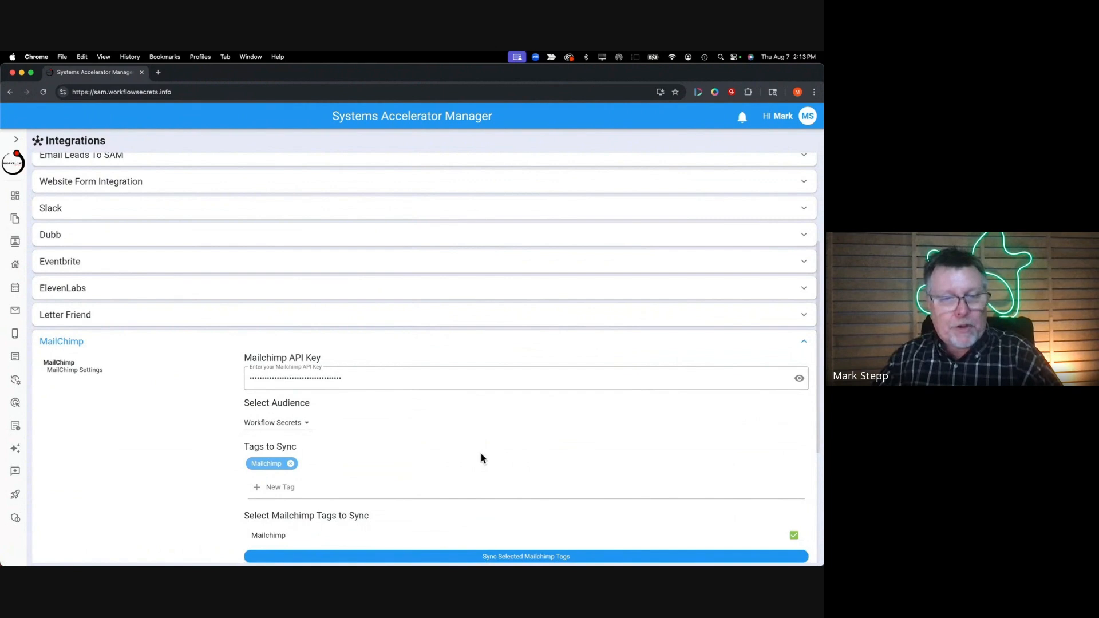
{"action": "scroll", "coordinate": [481, 458], "scroll_direction": "down", "scroll_amount": 4}
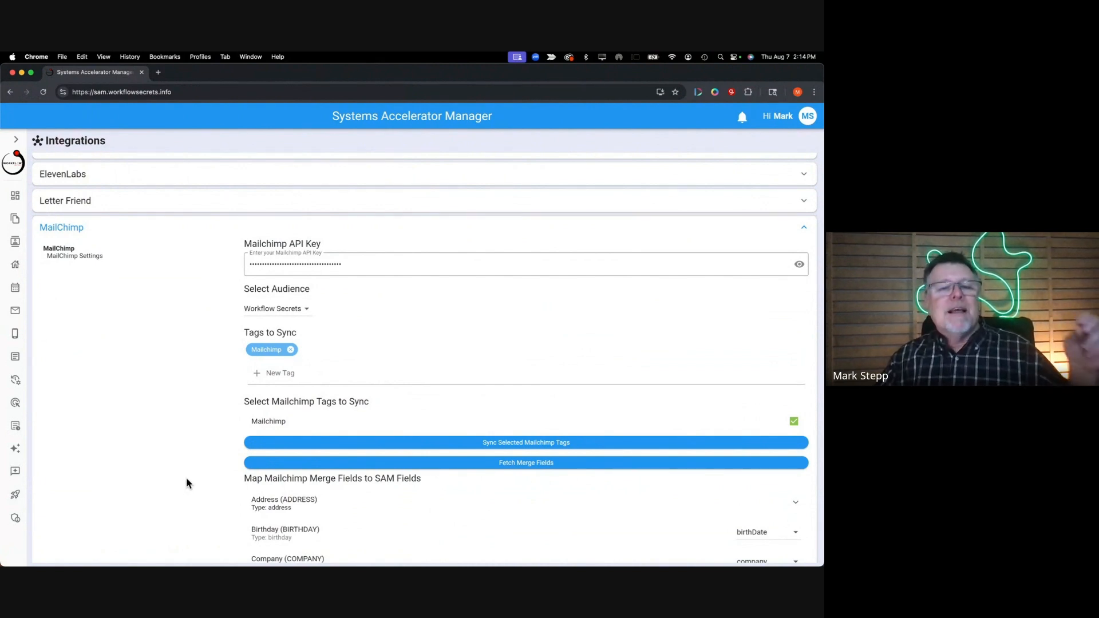
{"action": "scroll", "coordinate": [187, 484], "scroll_direction": "down", "scroll_amount": 1}
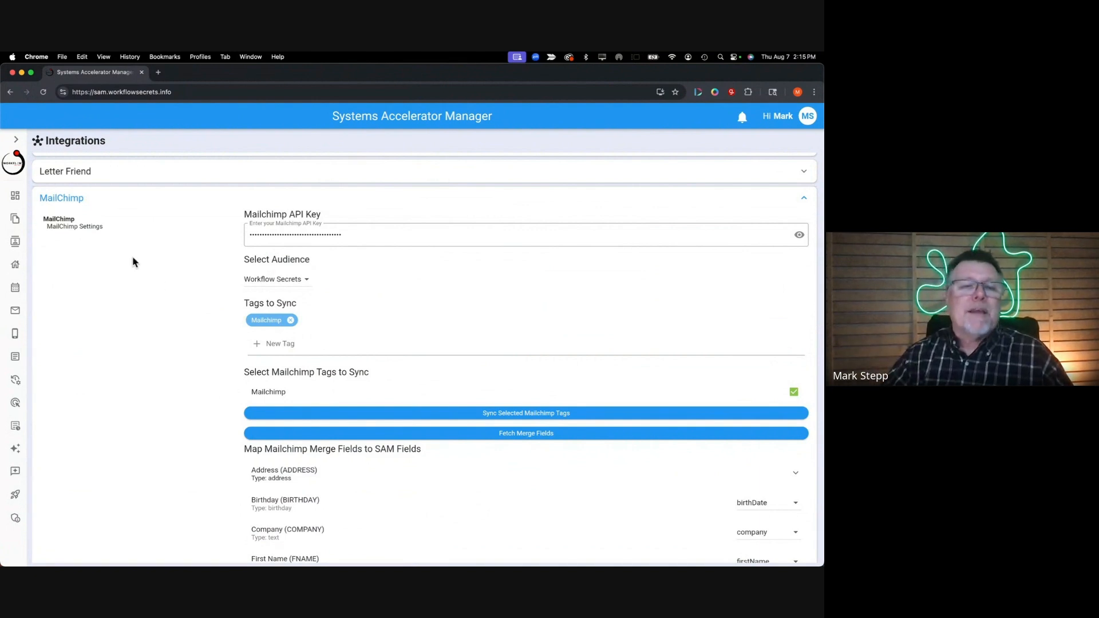
{"action": "scroll", "coordinate": [156, 324], "scroll_direction": "down", "scroll_amount": 1}
{"action": "scroll", "coordinate": [156, 326], "scroll_direction": "down", "scroll_amount": 1}
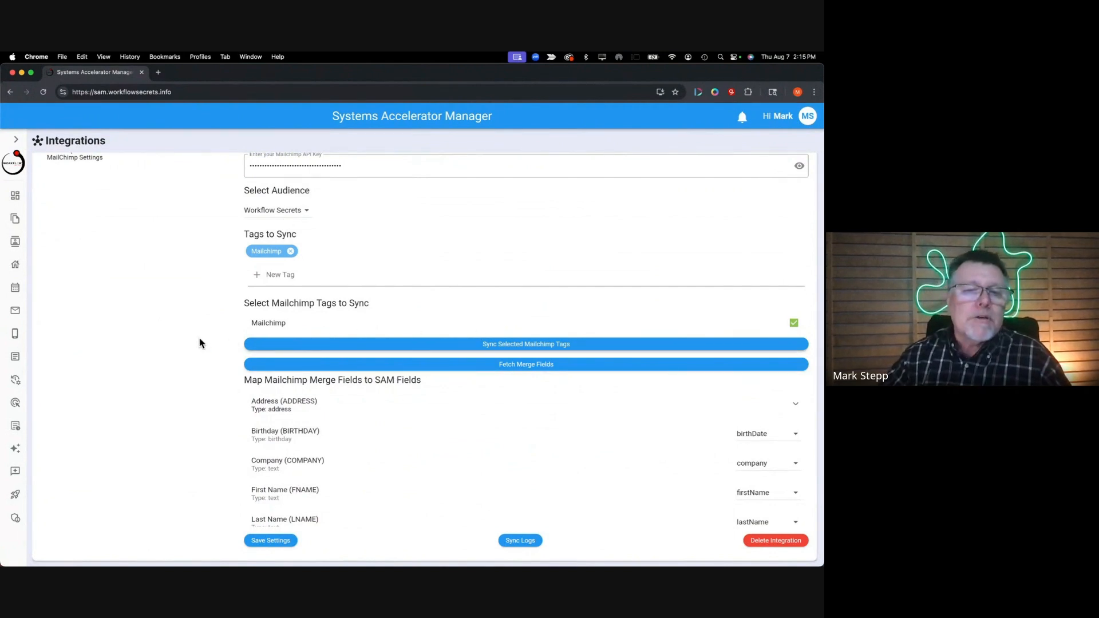
{"action": "scroll", "coordinate": [200, 343], "scroll_direction": "up", "scroll_amount": 3}
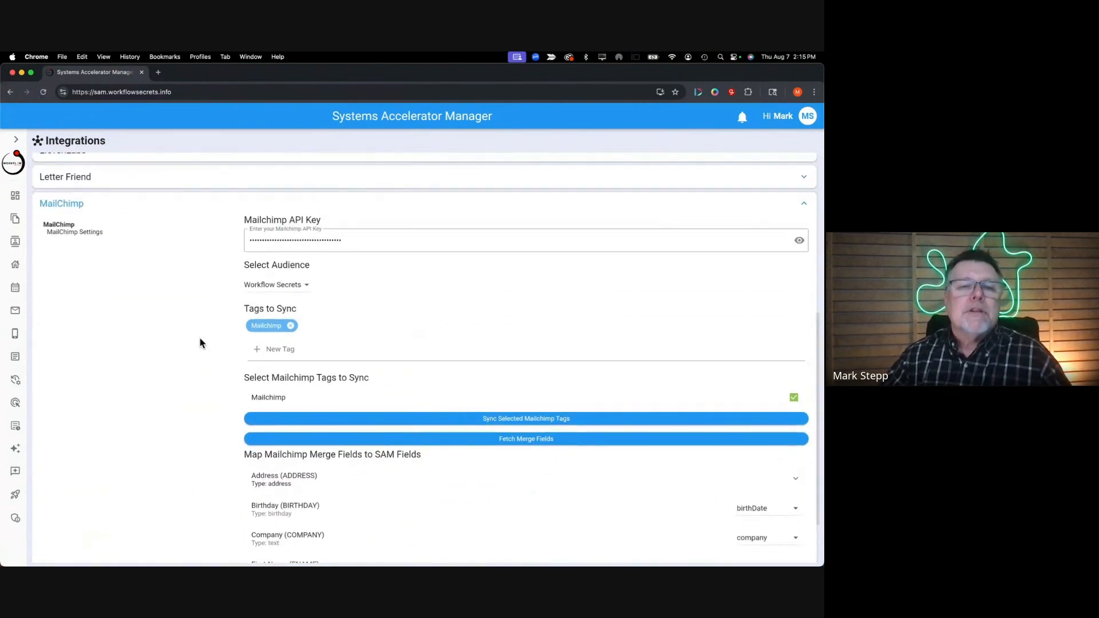
{"action": "scroll", "coordinate": [200, 343], "scroll_direction": "down", "scroll_amount": 2}
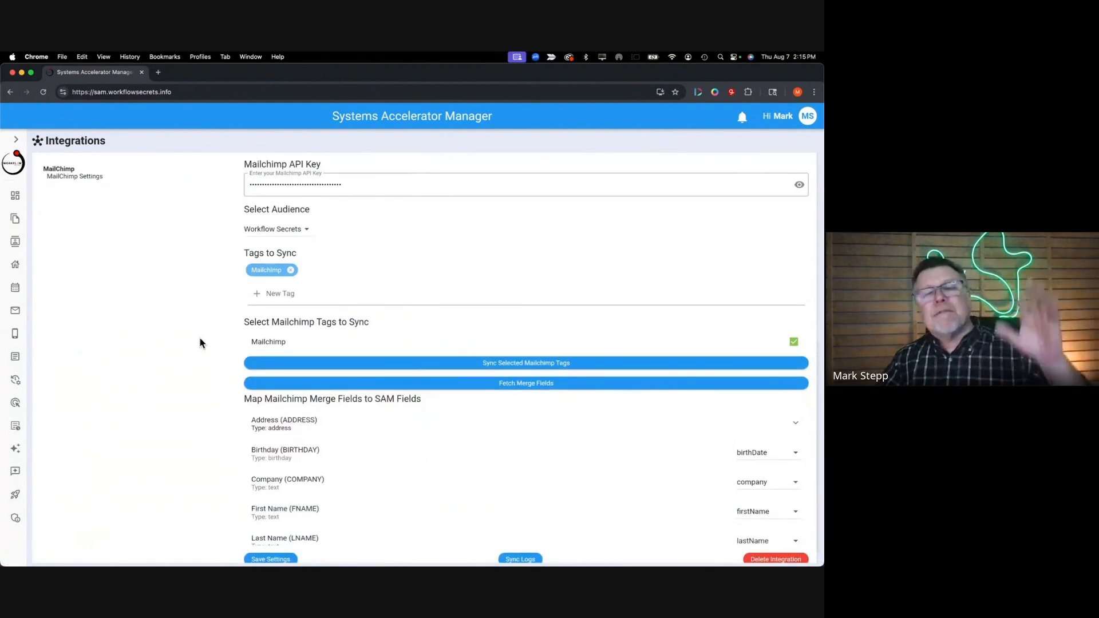